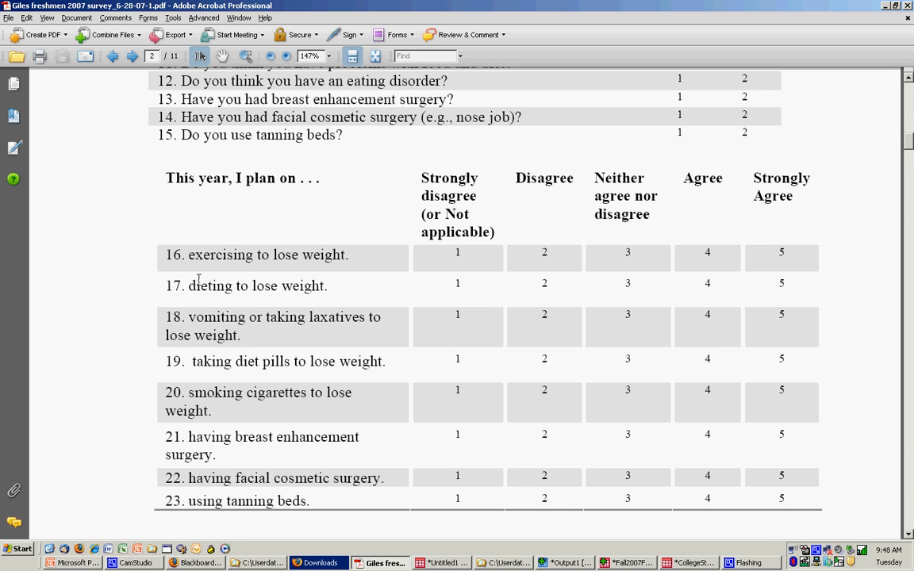
Step: Switch to the Fall2007FreshmenComplete-1 dataset in PASW Statistics and open the Reliability Analysis setup
click(631, 563)
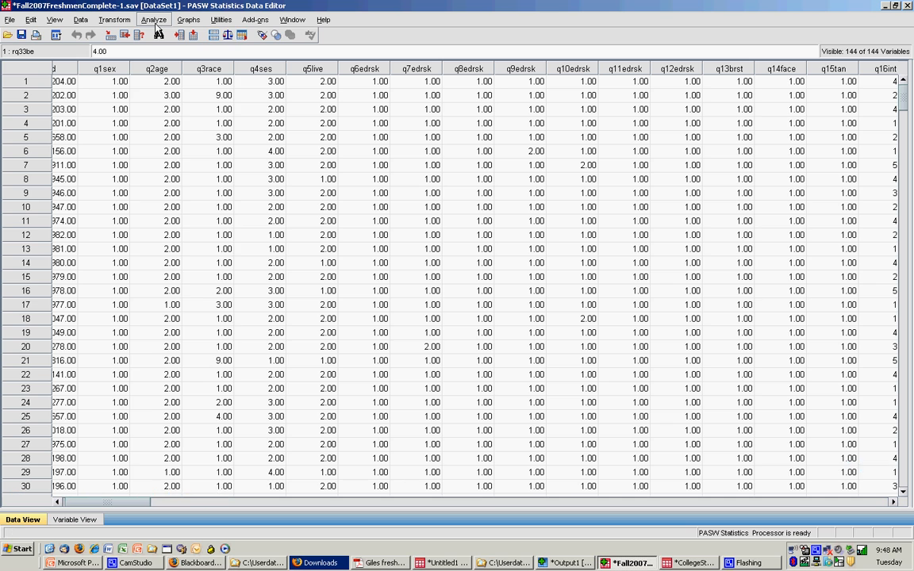
click(156, 27)
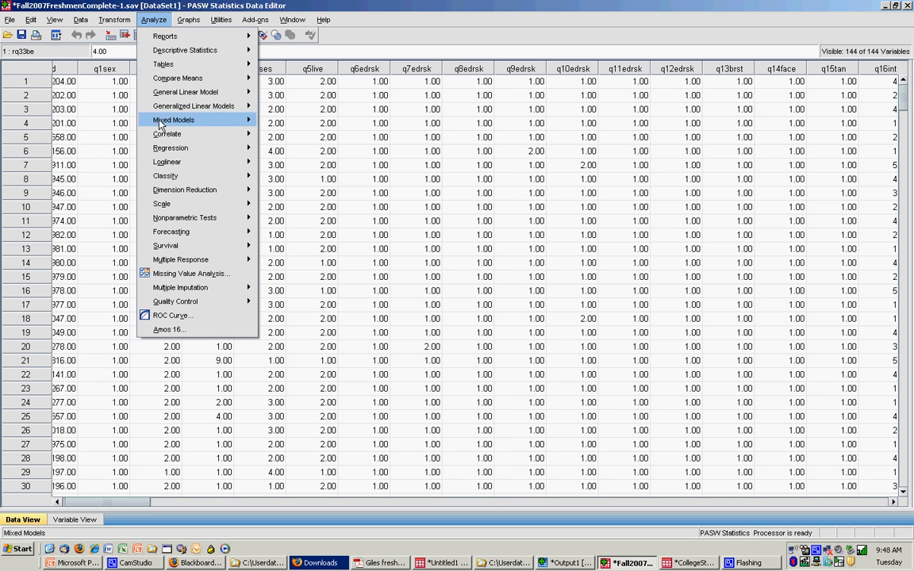
mouse_move(161, 205)
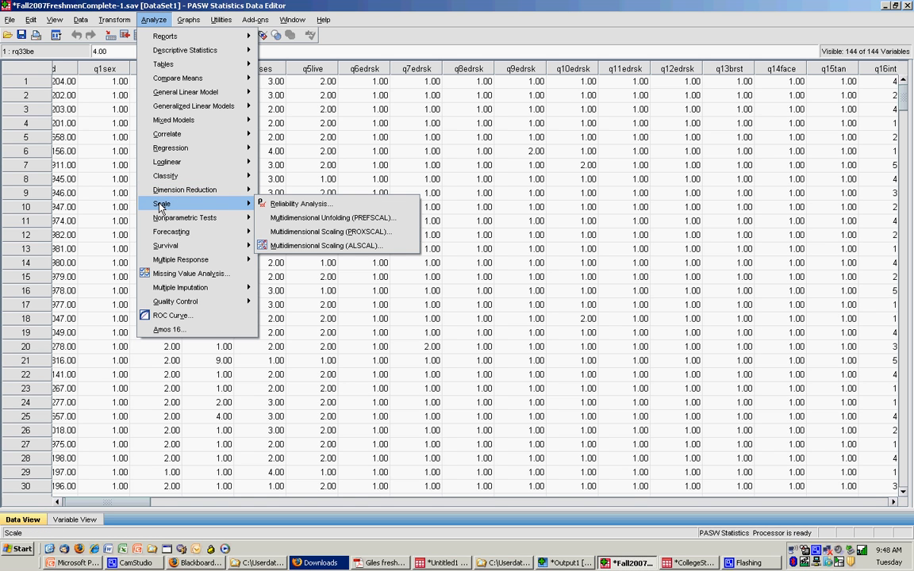
click(274, 208)
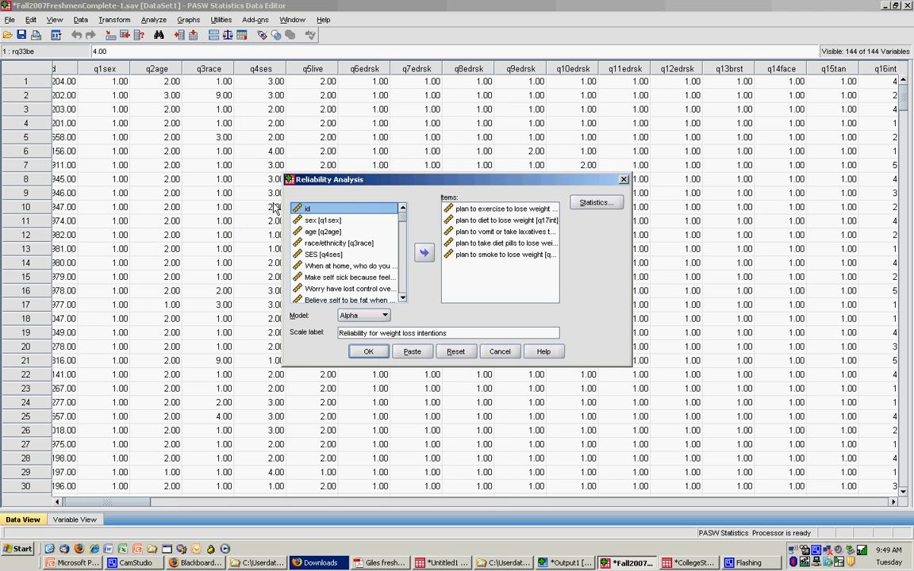
Step: Remove all five weight-loss plan variables, from exercise through smoking, from the analysis items
click(456, 209)
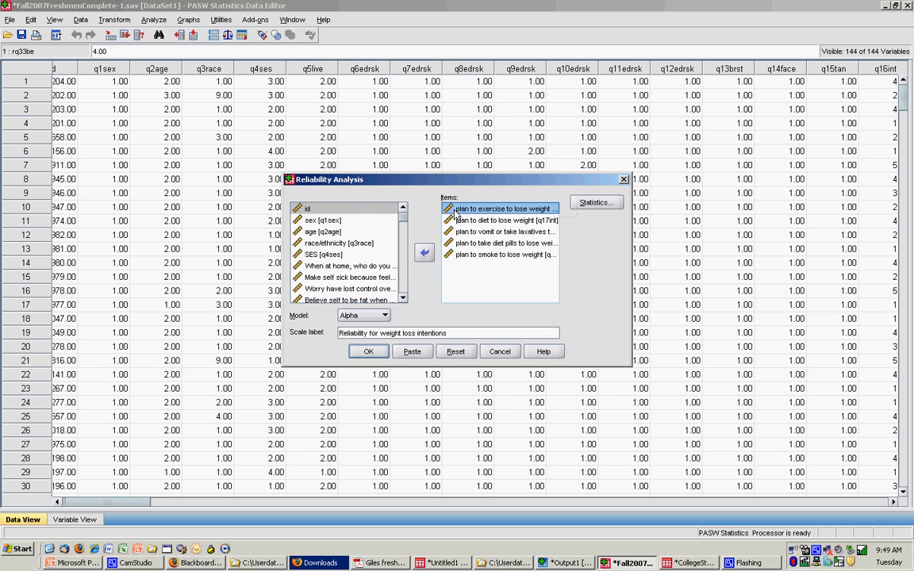
shift+click(480, 256)
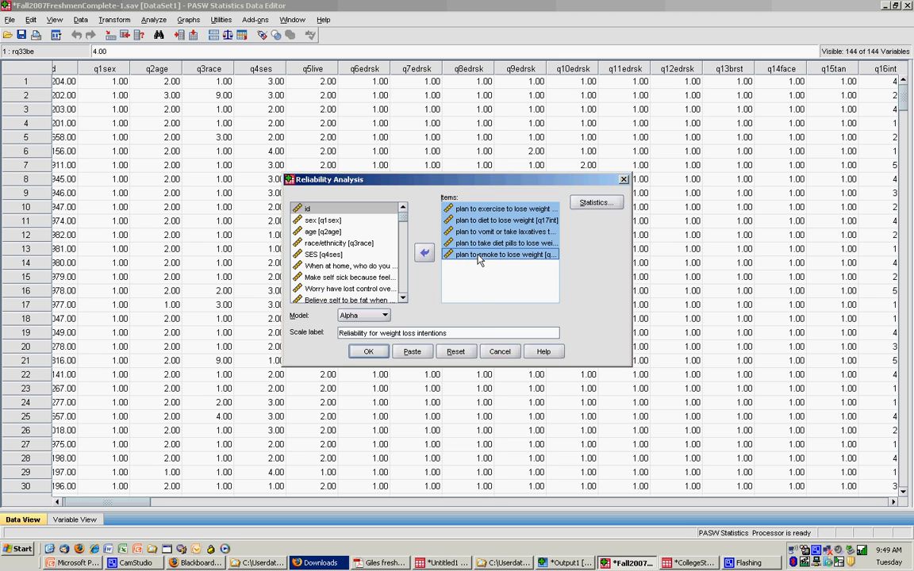
click(429, 254)
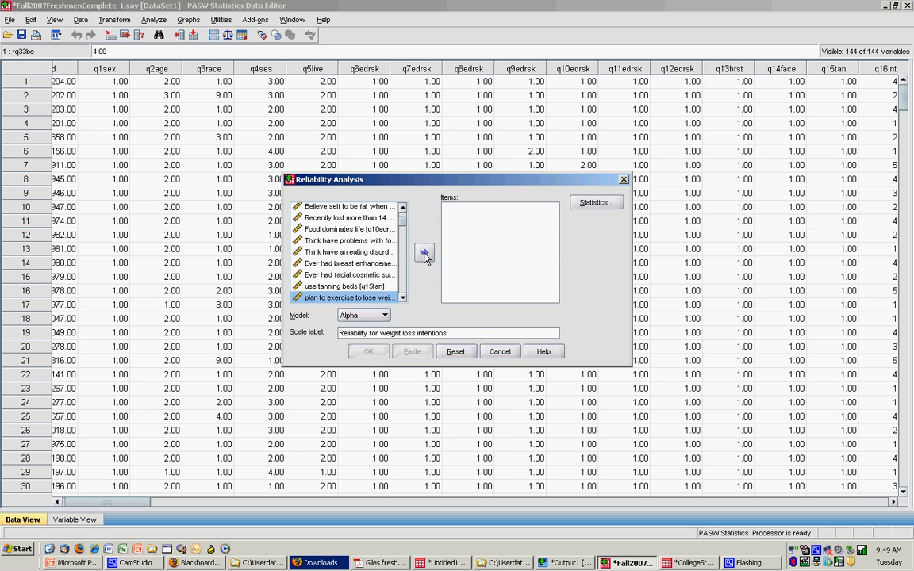
Step: Add the plans to exercise, diet, vomit or take laxatives, take diet pills and smoke to lose weight as the analysis items
click(403, 297)
click(403, 297)
click(402, 297)
click(402, 298)
click(402, 297)
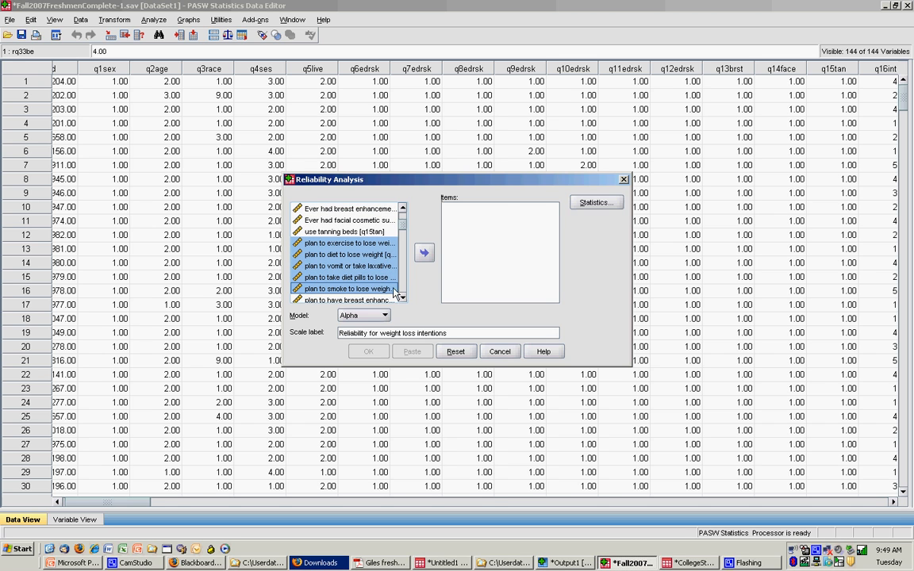
click(339, 245)
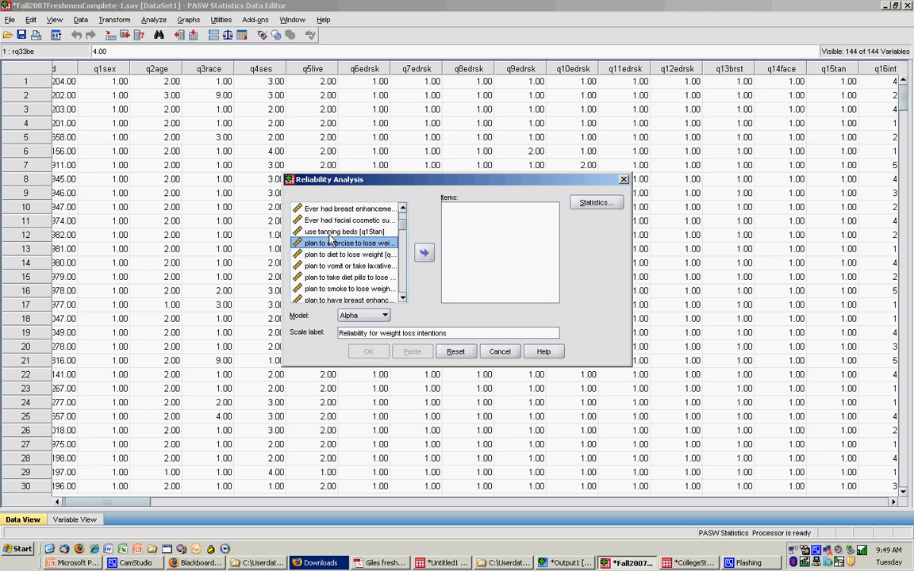
shift+click(332, 290)
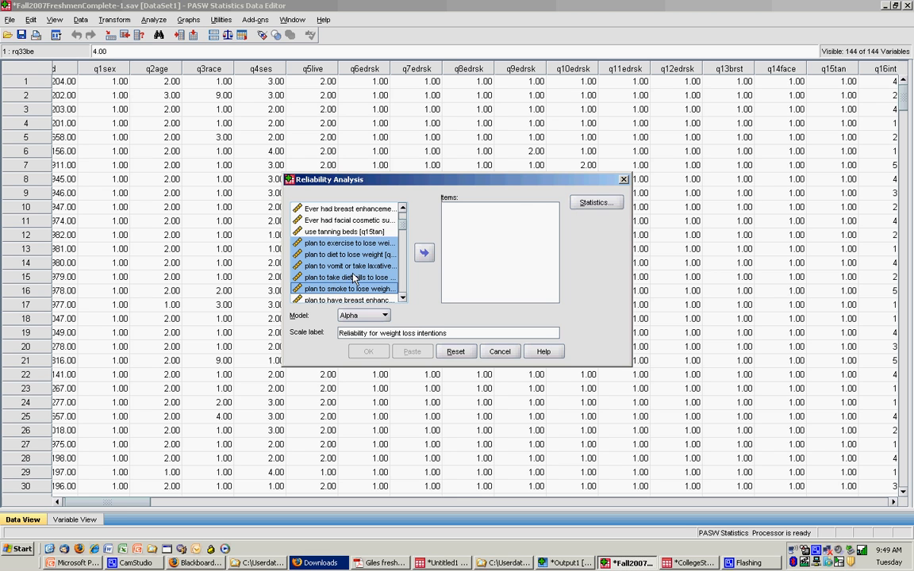
click(424, 254)
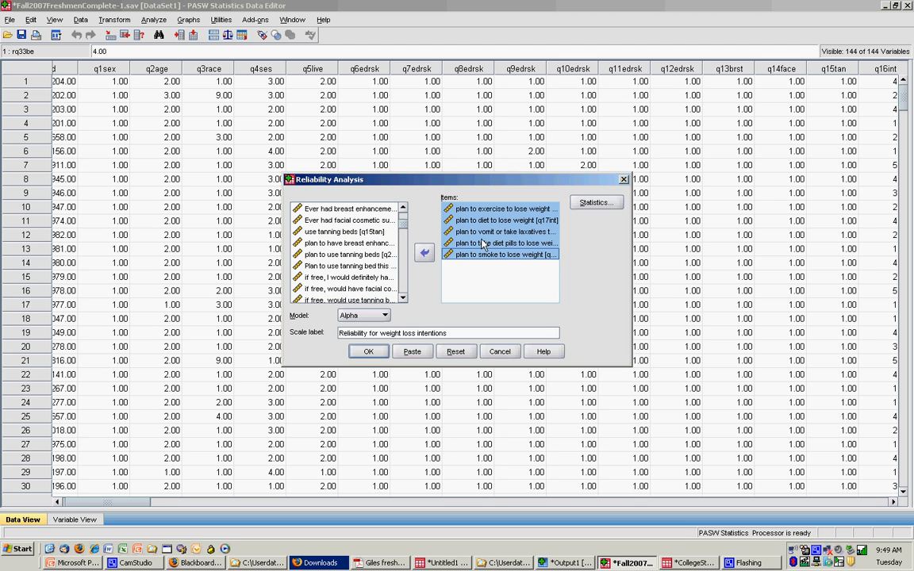
Step: Run the reliability analysis with the Alpha model and descriptives for item, scale and scale if item deleted
click(584, 204)
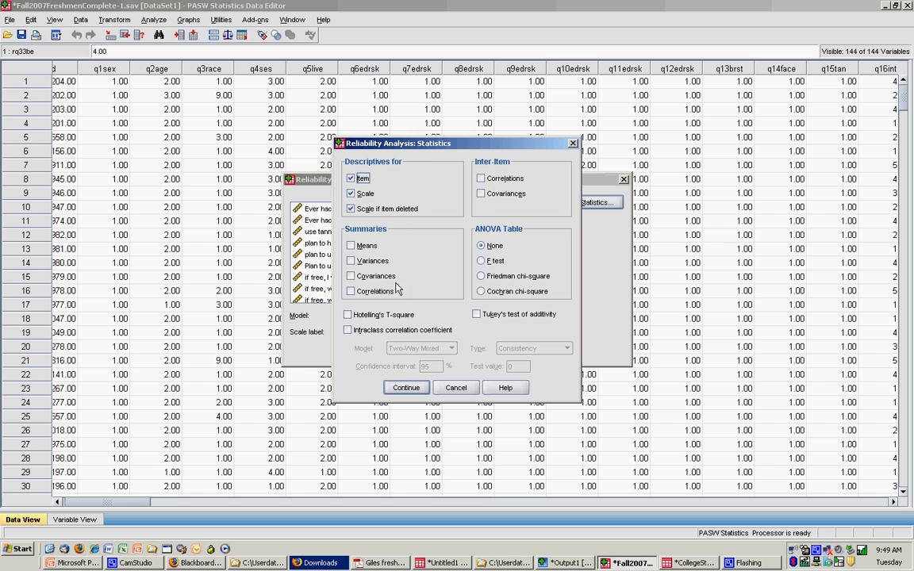
click(406, 389)
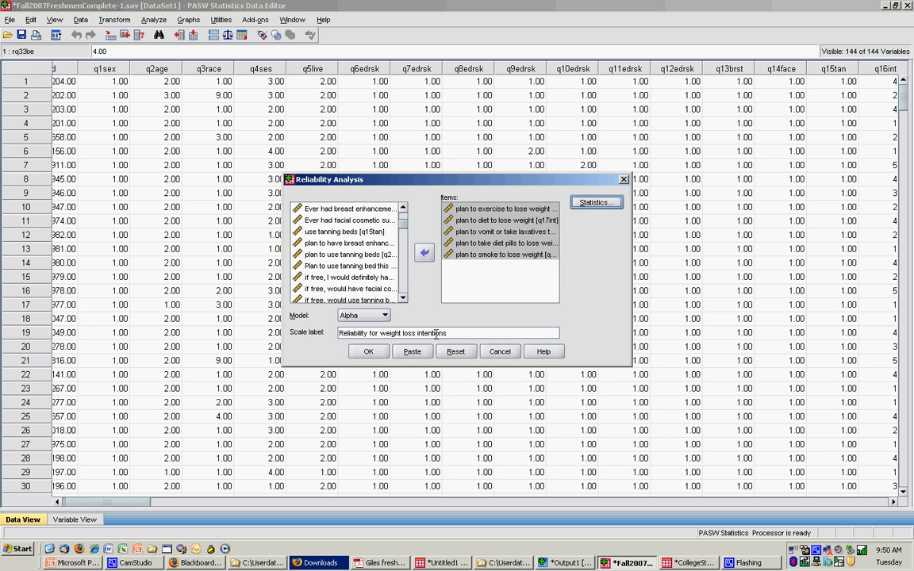
click(385, 316)
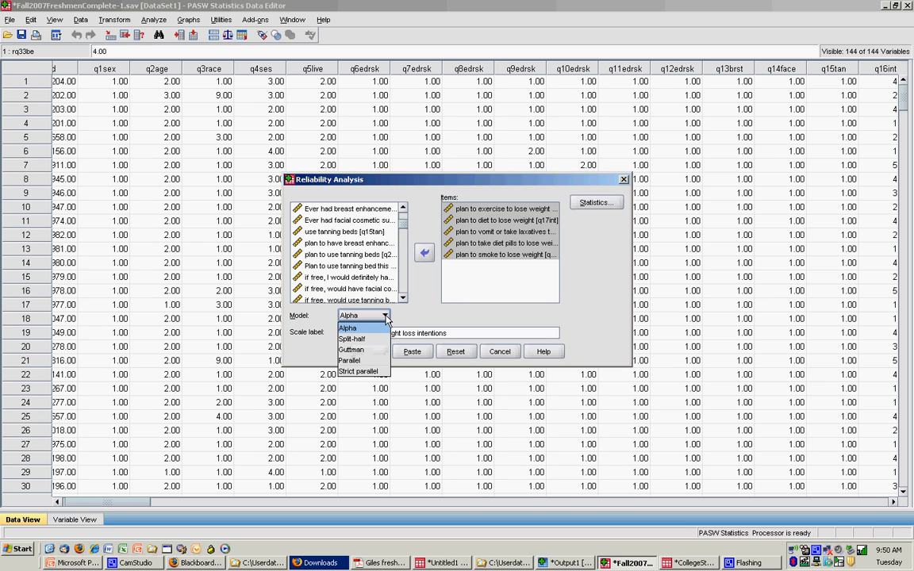
click(386, 319)
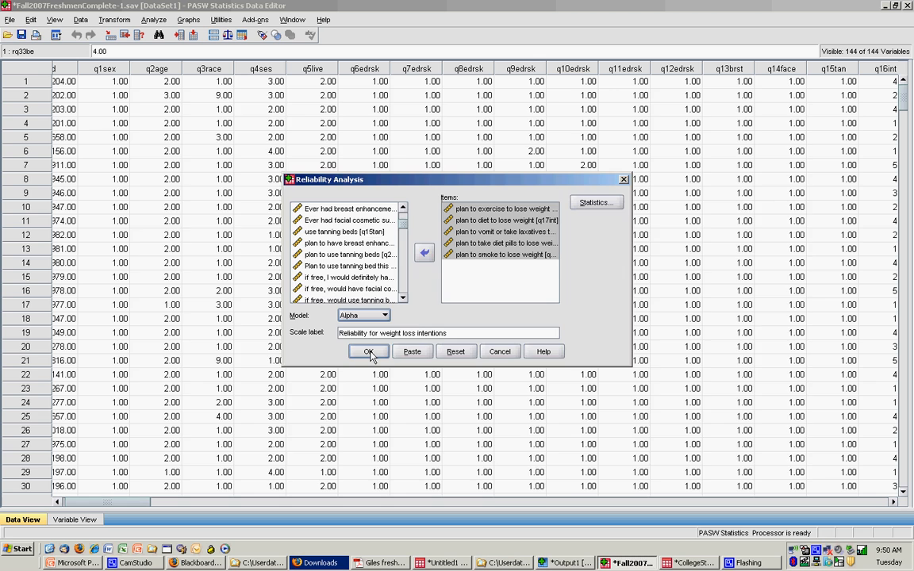
click(369, 353)
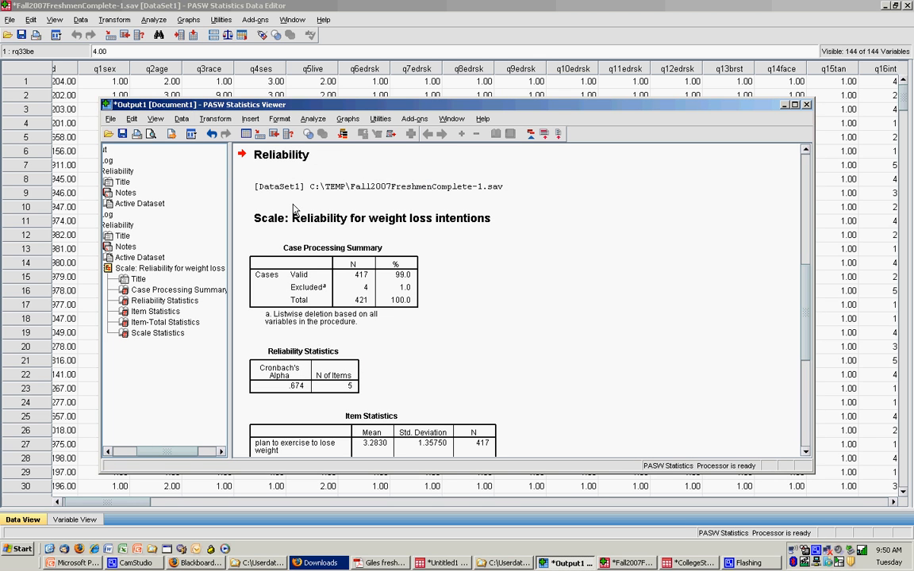
Step: Review the weight loss intentions output from the scale title and Cronbach's alpha through the item, item-total and scale statistics
click(309, 220)
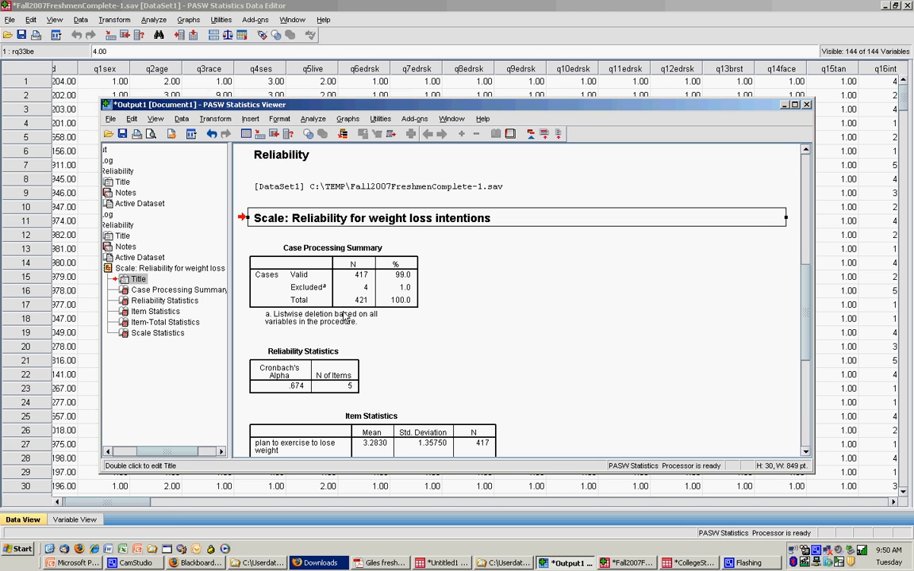
click(335, 381)
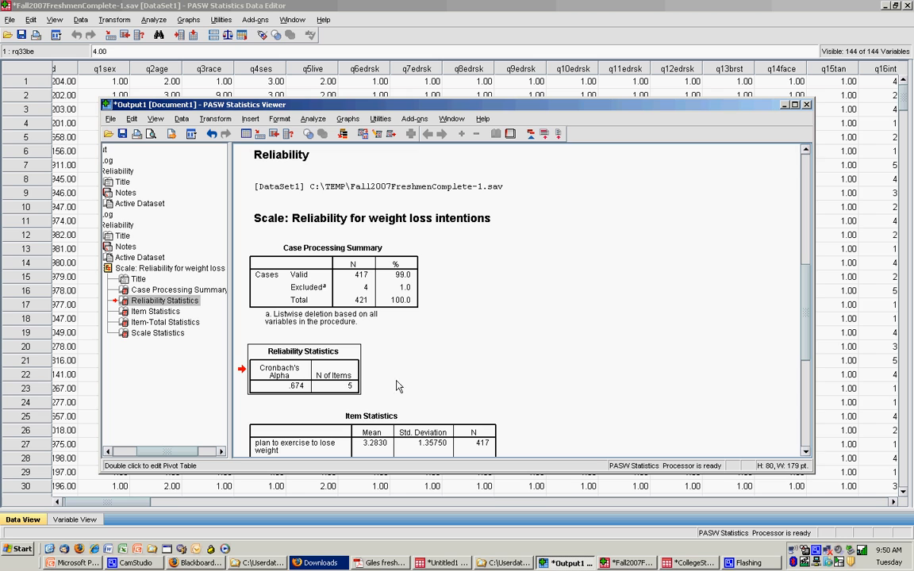
click(806, 454)
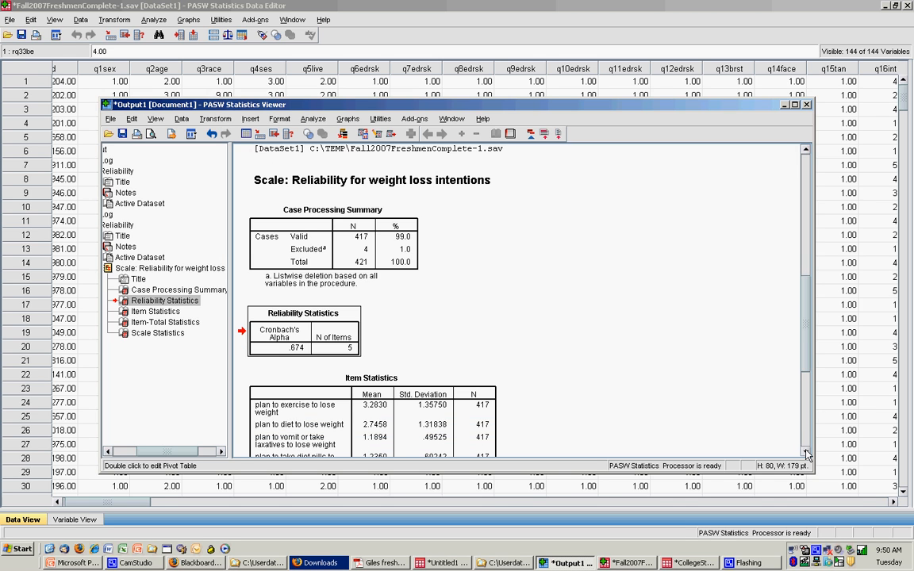
click(805, 453)
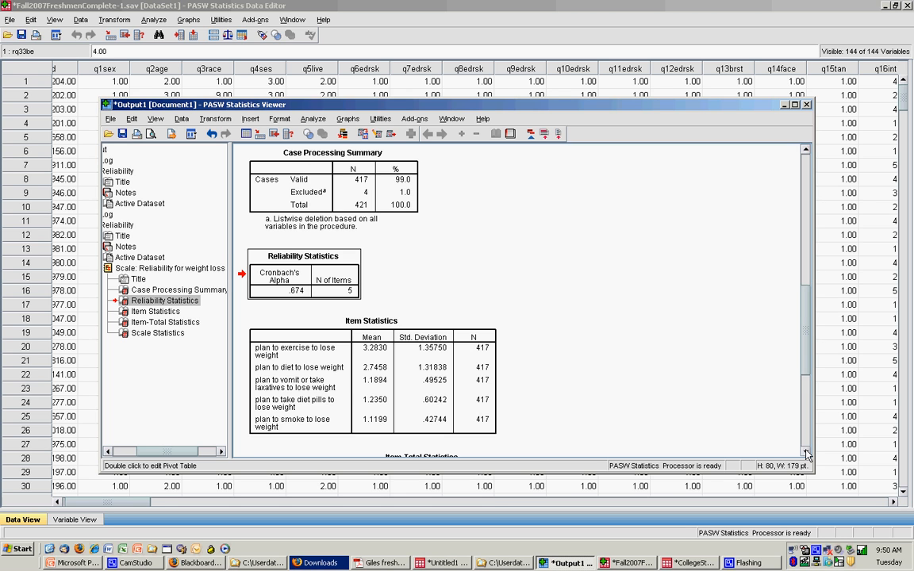
click(807, 453)
click(807, 454)
click(806, 454)
click(806, 453)
click(807, 453)
click(807, 453)
click(807, 453)
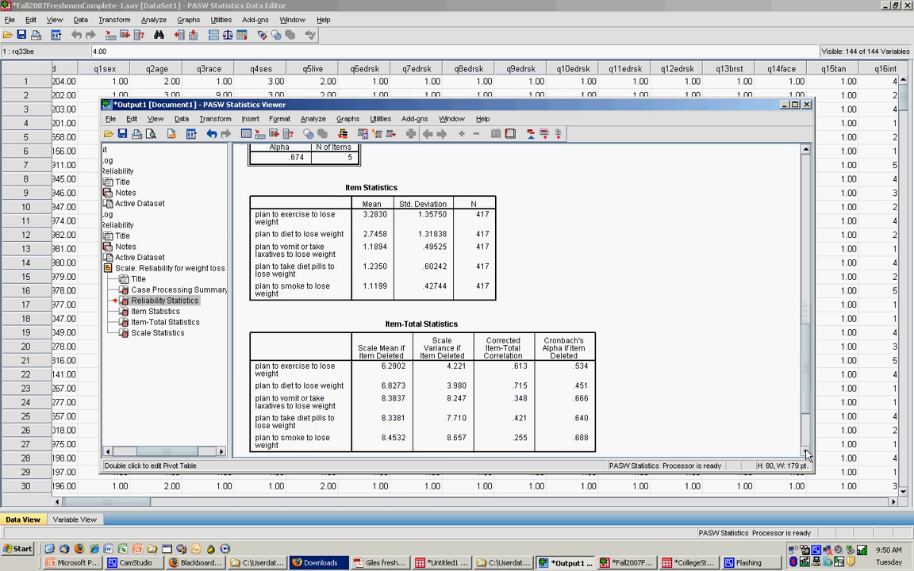
click(806, 453)
click(806, 453)
click(807, 453)
click(806, 453)
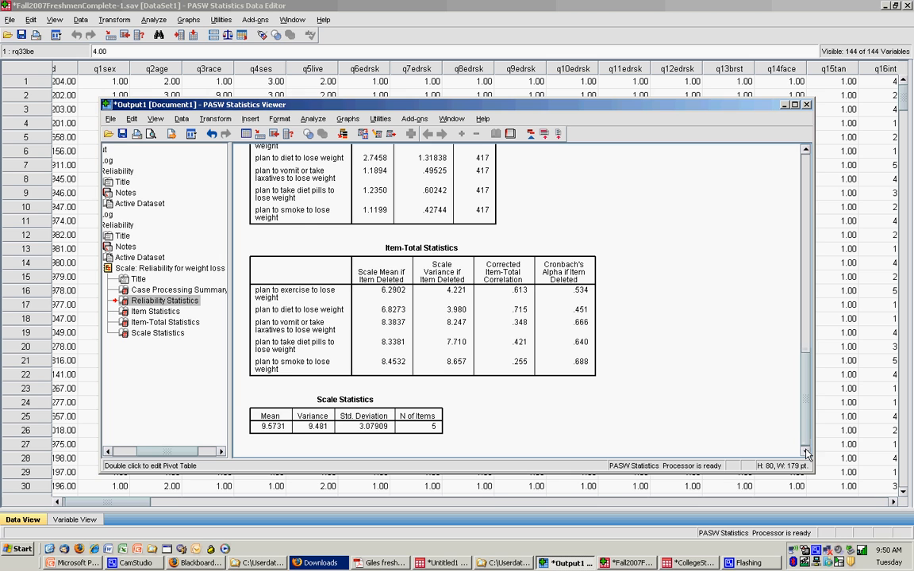
click(806, 453)
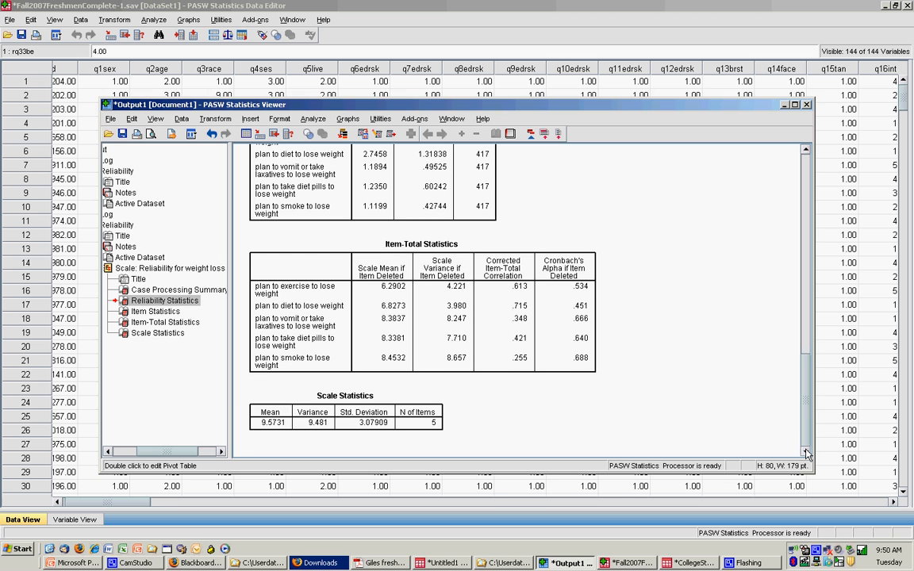
Step: Examine the Item-Total Statistics table and compare it with the overall Cronbach's alpha and the Item Statistics table
click(404, 334)
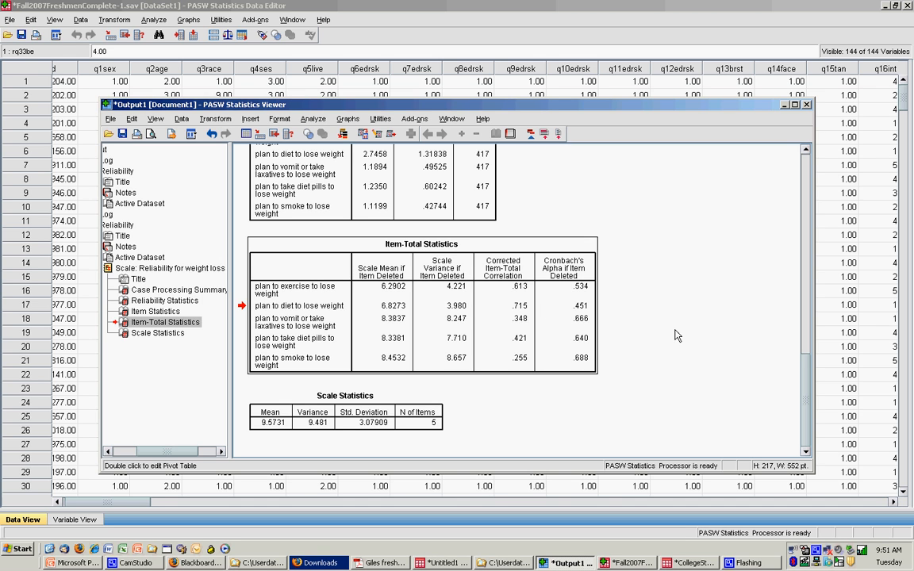
drag(808, 383, 808, 365)
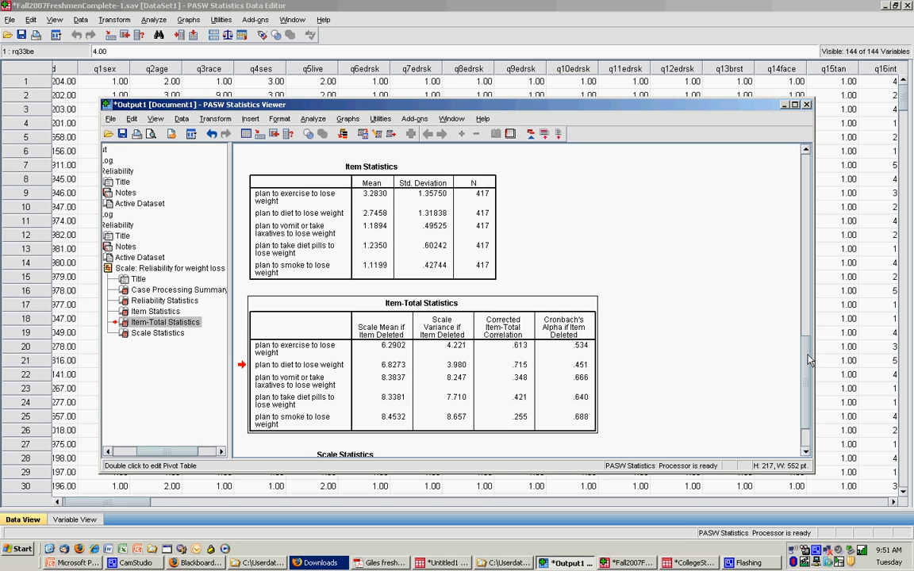
scroll(808, 359, up, 3)
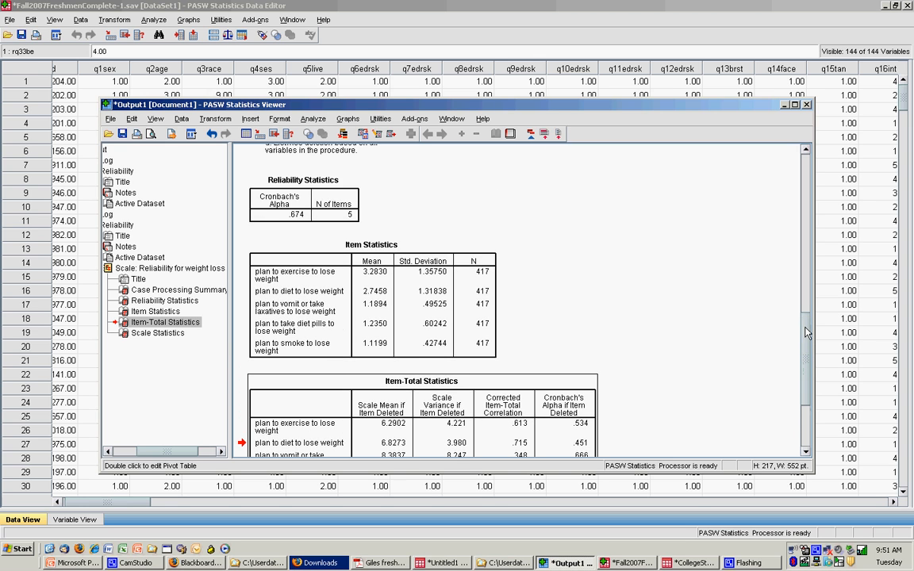
click(401, 297)
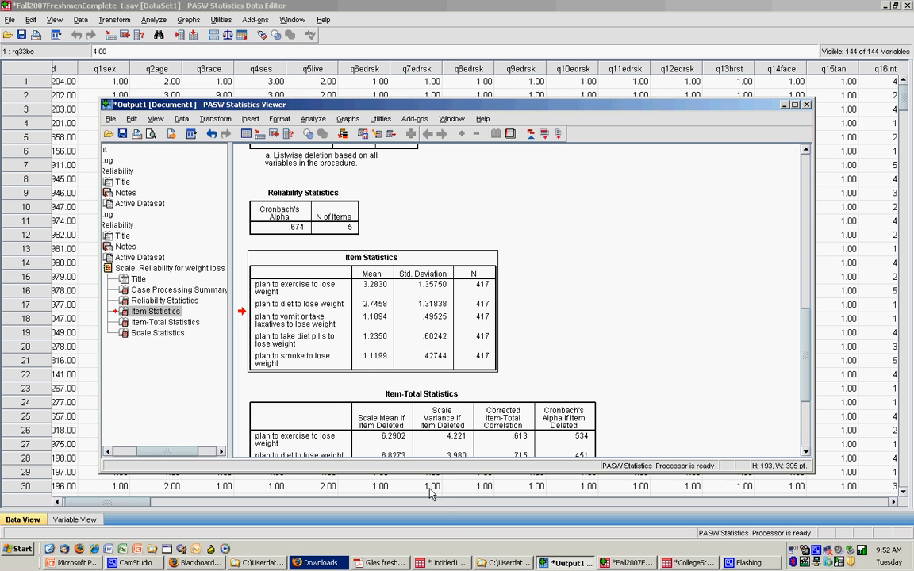
click(135, 563)
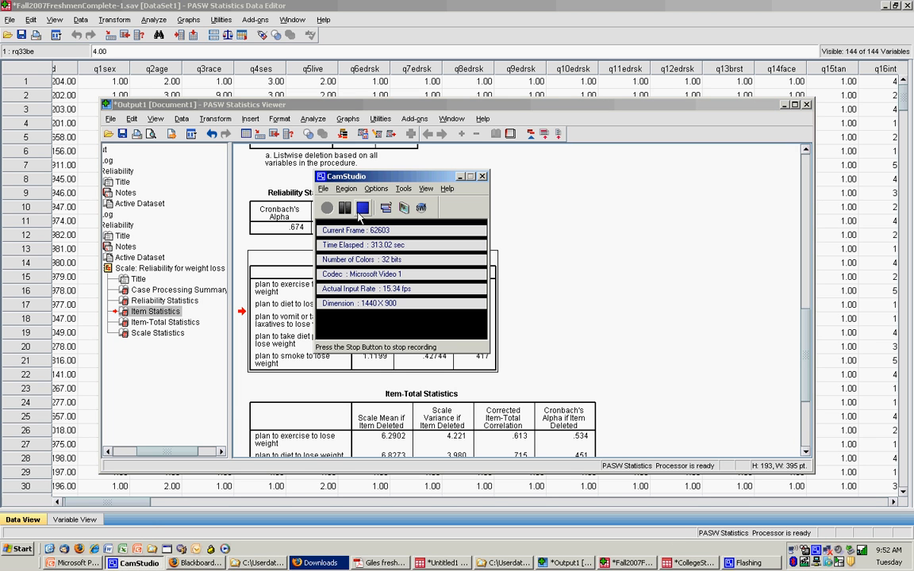